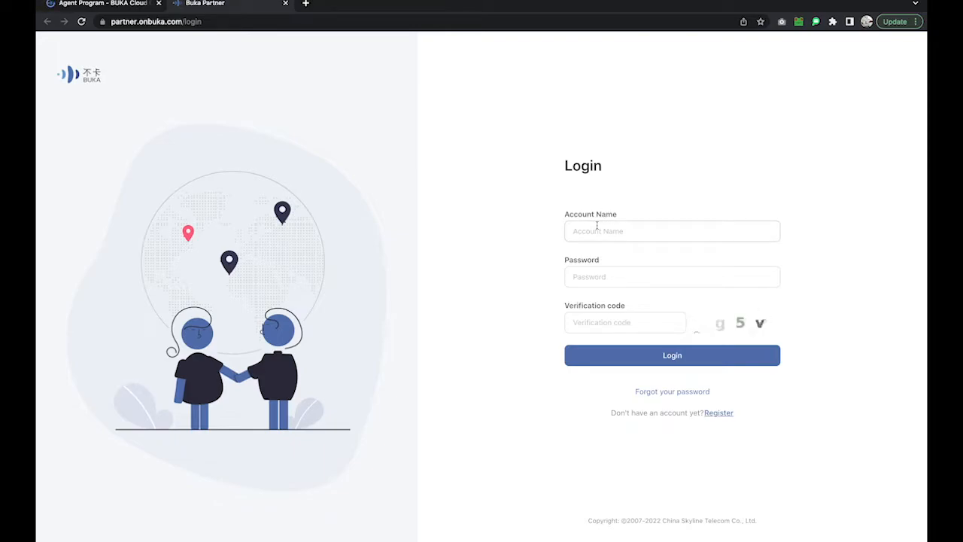
Log in to the partner portal with the account name, password and captcha code.
left_click(597, 226)
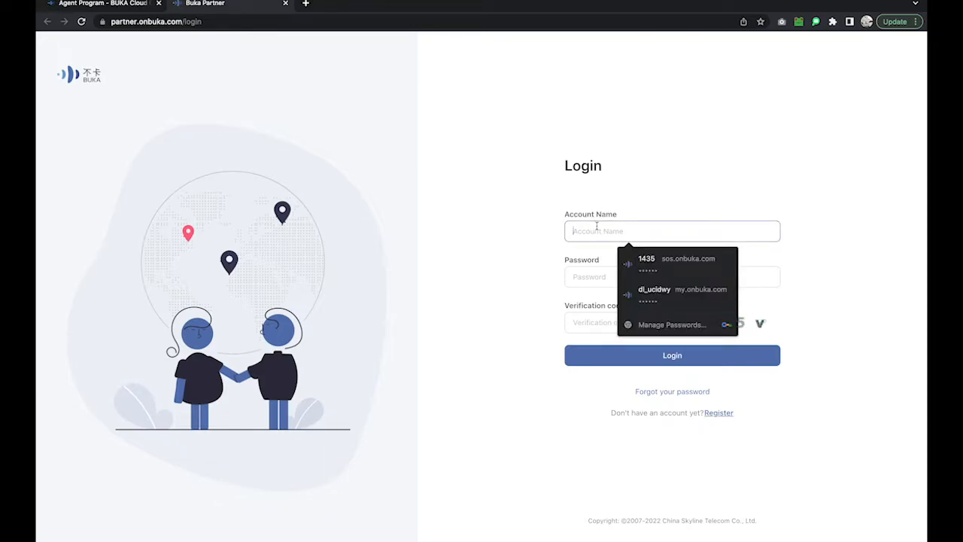
key("shift")
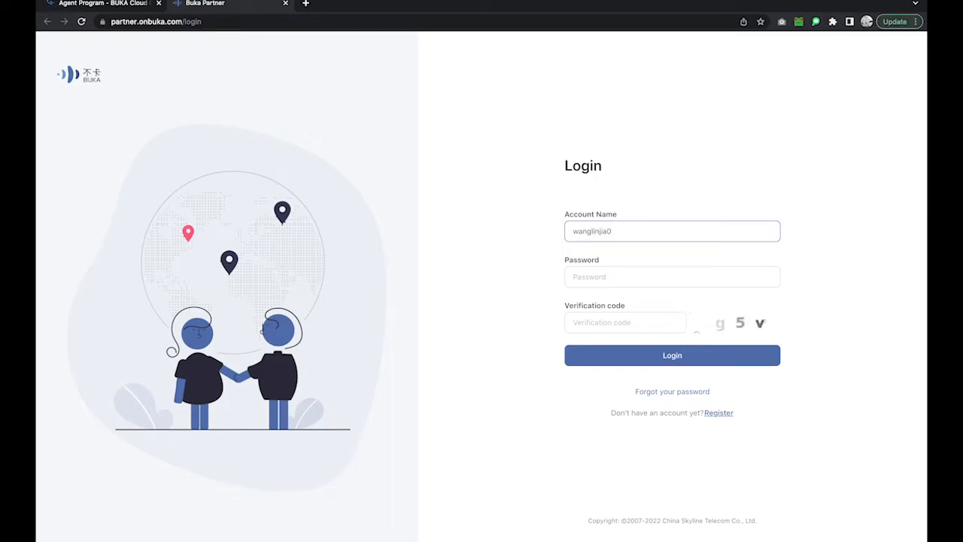
left_click(578, 277)
type("a")
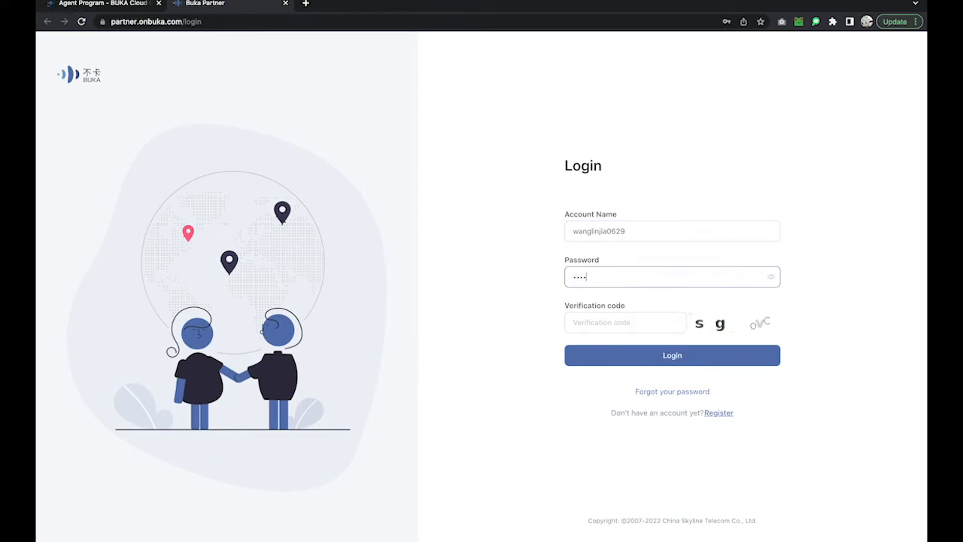
type("••••")
left_click(595, 322)
type("sg")
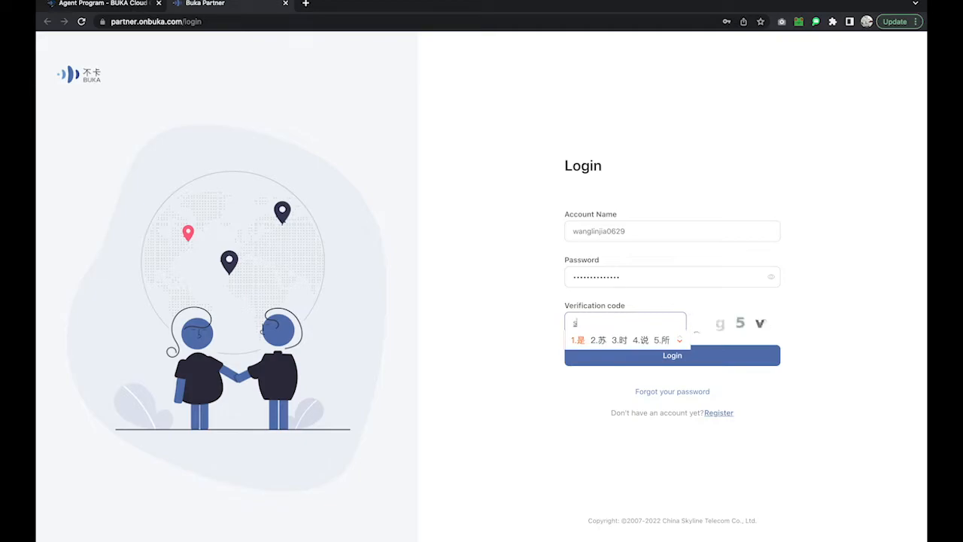
key("shift")
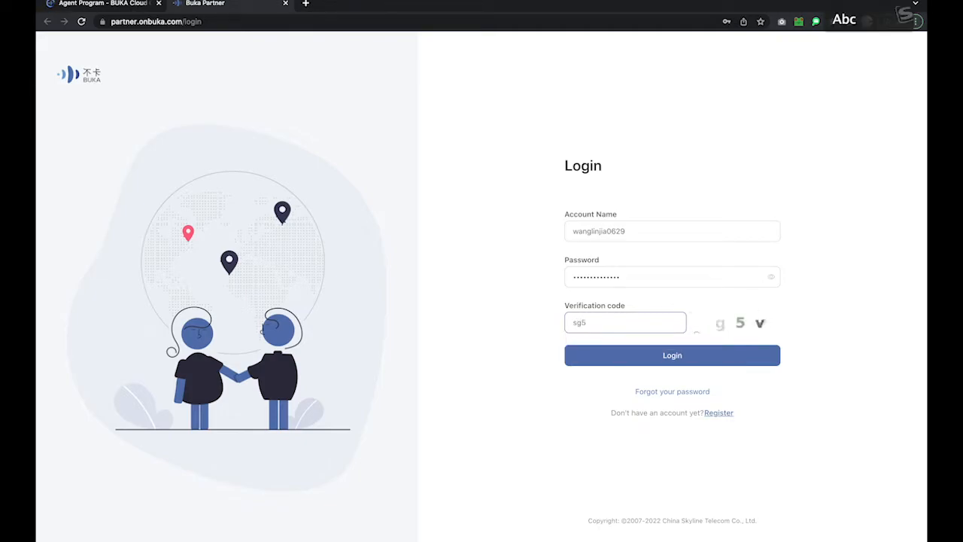
left_click(635, 353)
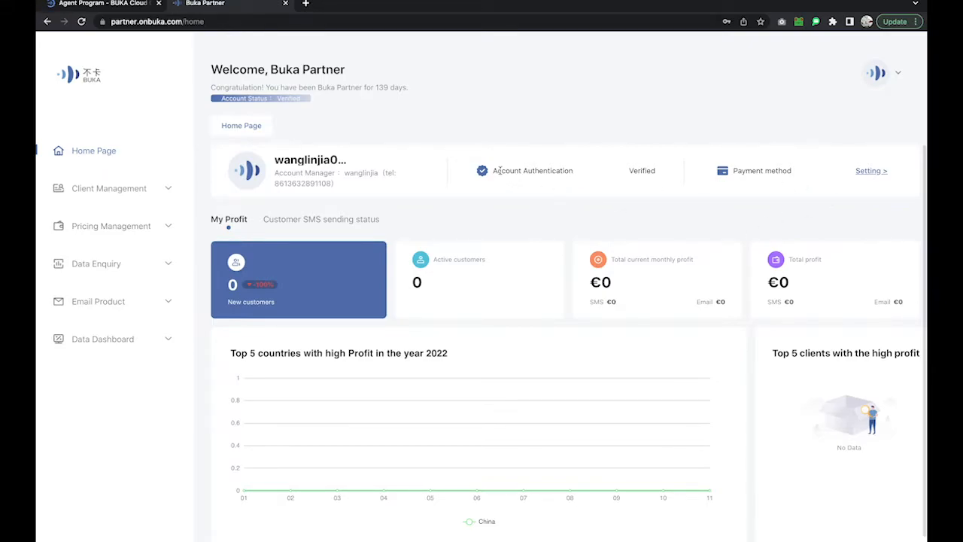
Review the existing Payment method fields under Setting and confirm them unchanged.
left_click_drag(494, 170, 572, 168)
left_click(642, 164)
left_click(870, 171)
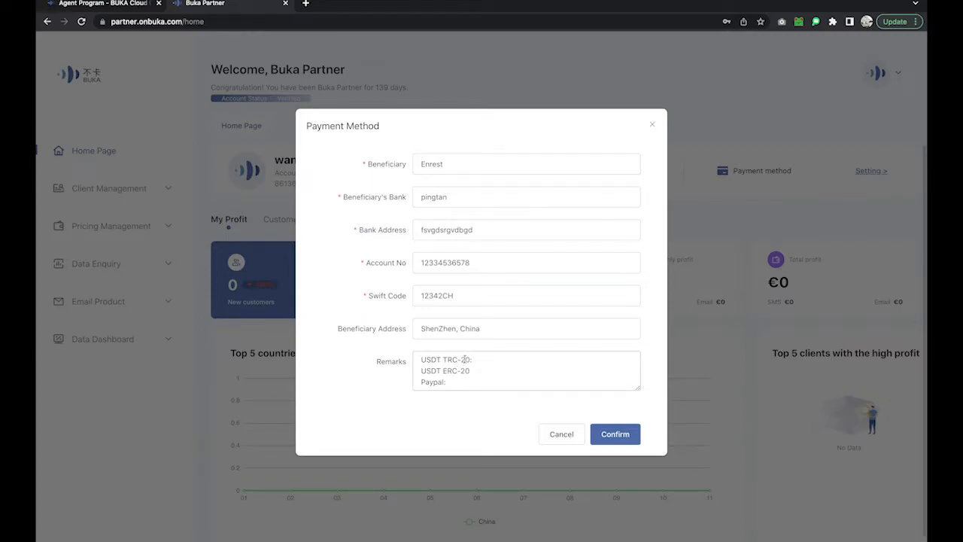
left_click(480, 360)
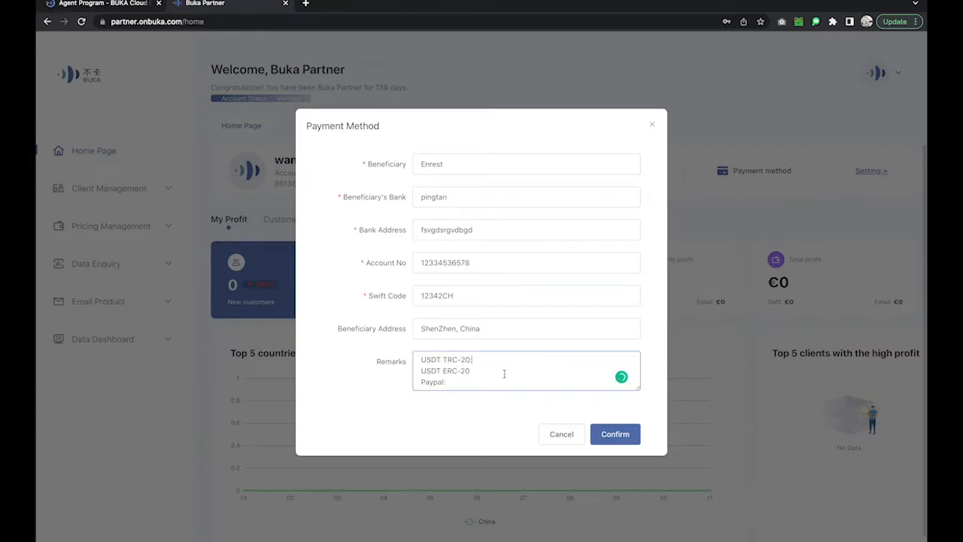
left_click(609, 437)
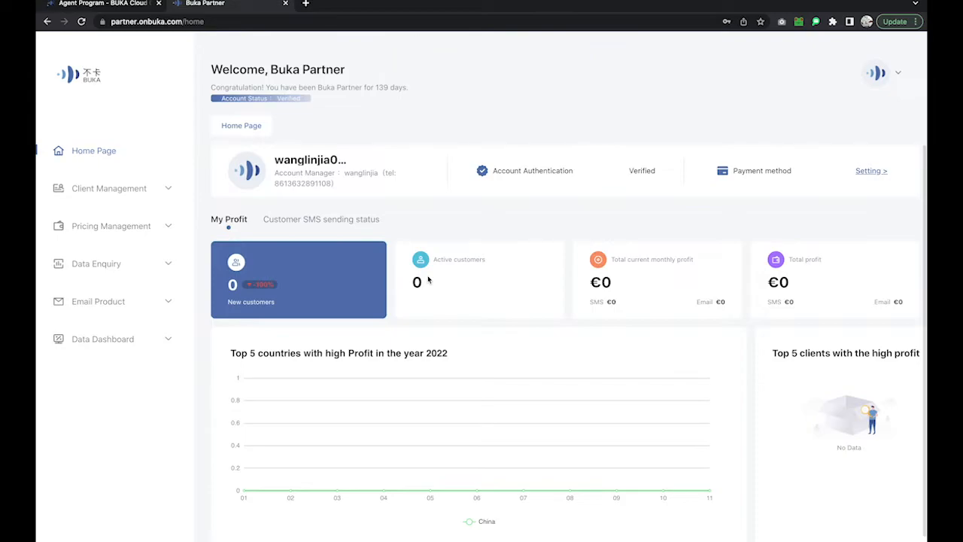
Expand Client Management and open the My Client list showing 5 clients.
scroll(427, 280, "down", 1)
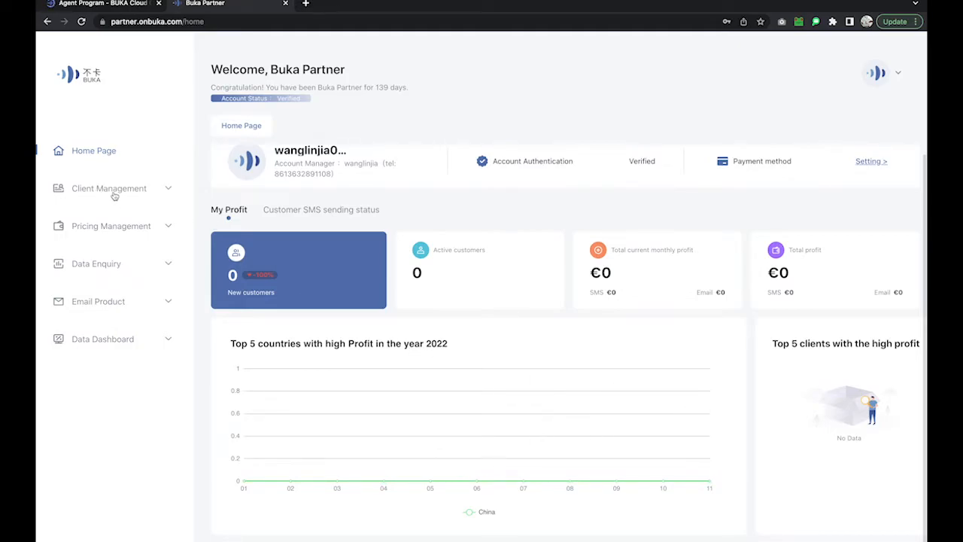
left_click(113, 192)
left_click(94, 212)
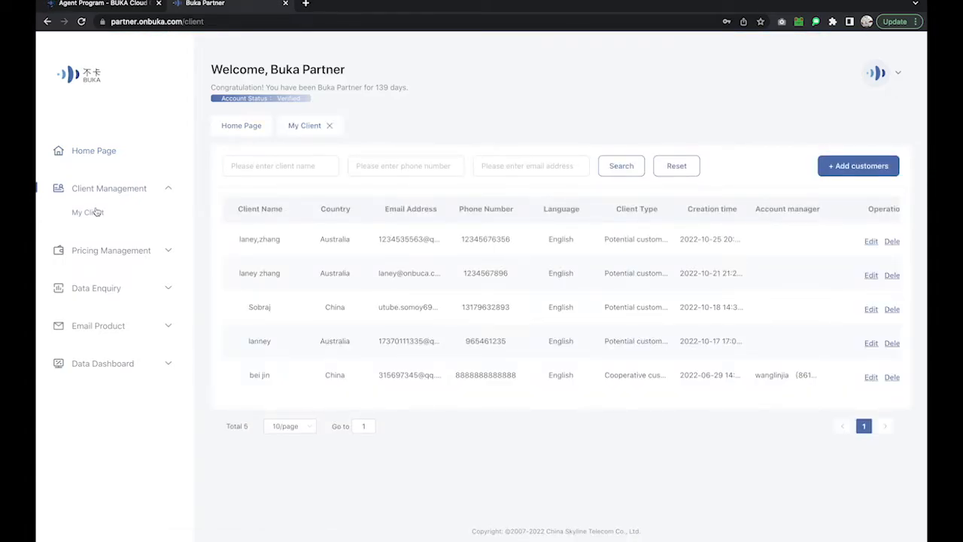
left_click(857, 167)
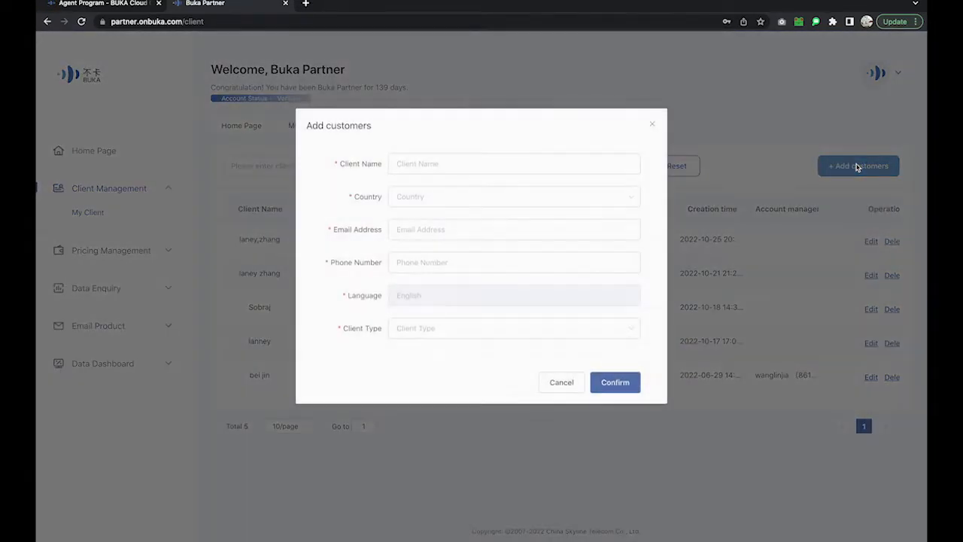
left_click(398, 165)
left_click(404, 198)
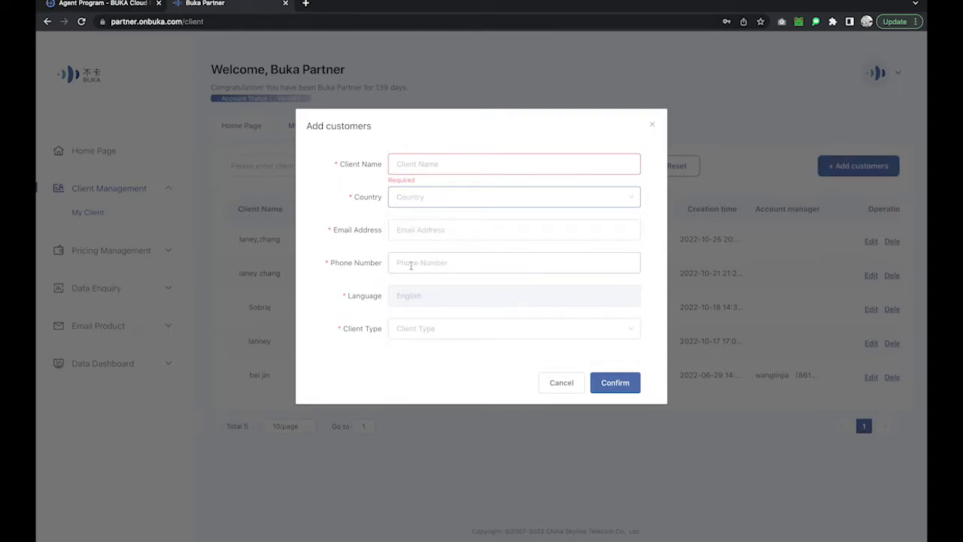
left_click(405, 328)
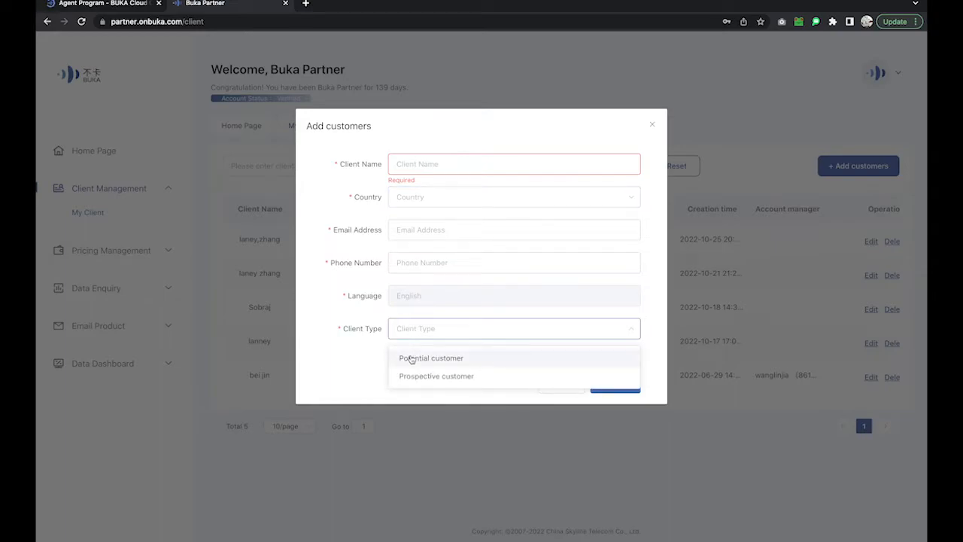
left_click(376, 352)
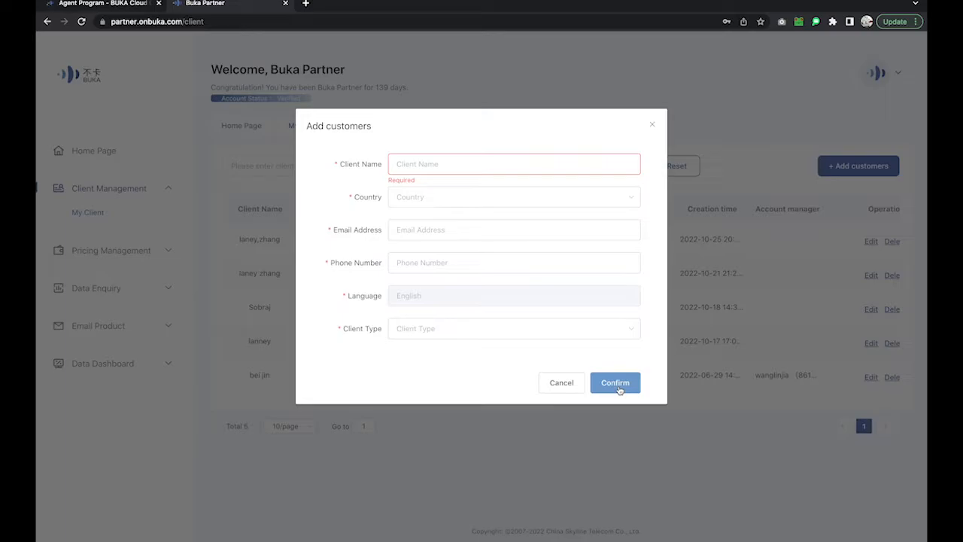
left_click(564, 384)
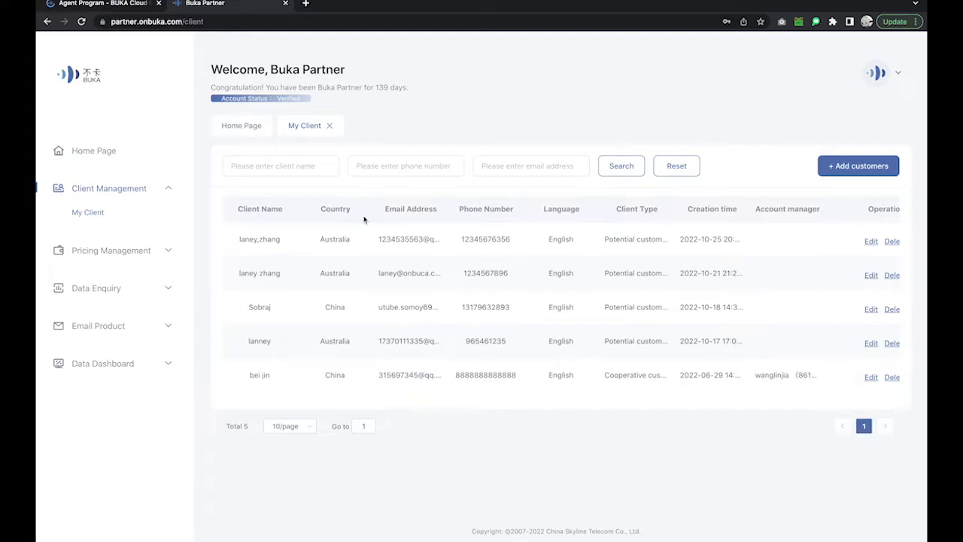
Open SMS Application Management and check the DR-MKT, SM-OTP, DR-OTP, then SM-MKT applications.
left_click(124, 253)
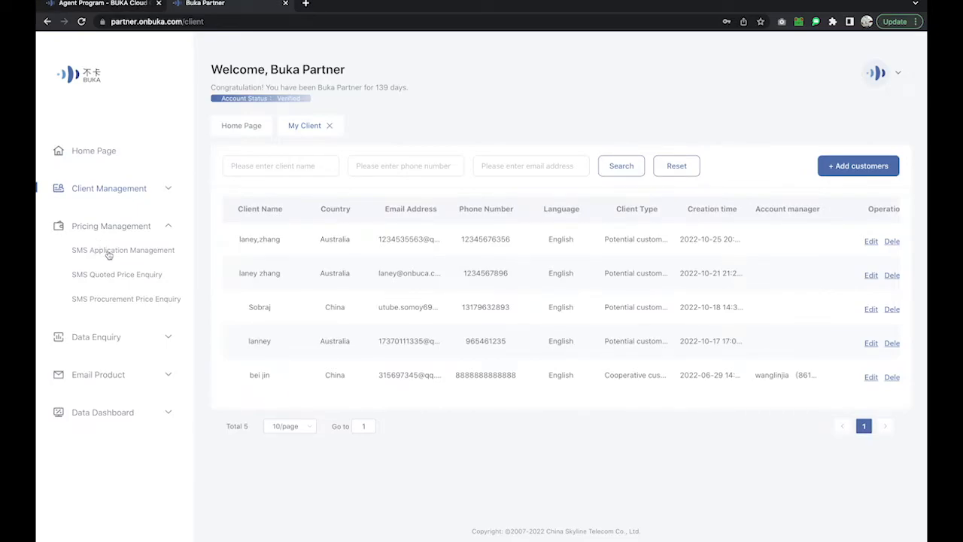
left_click(109, 255)
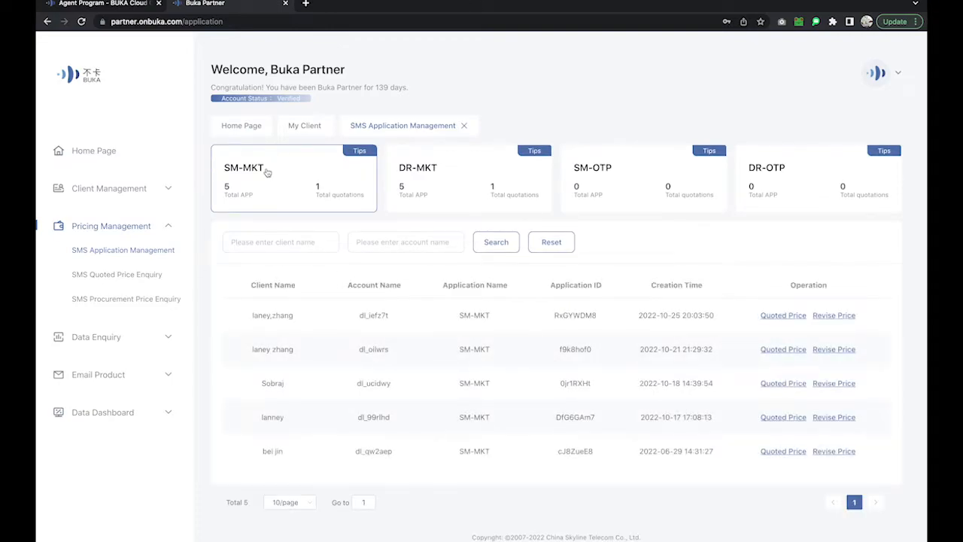
left_click(421, 179)
left_click(635, 181)
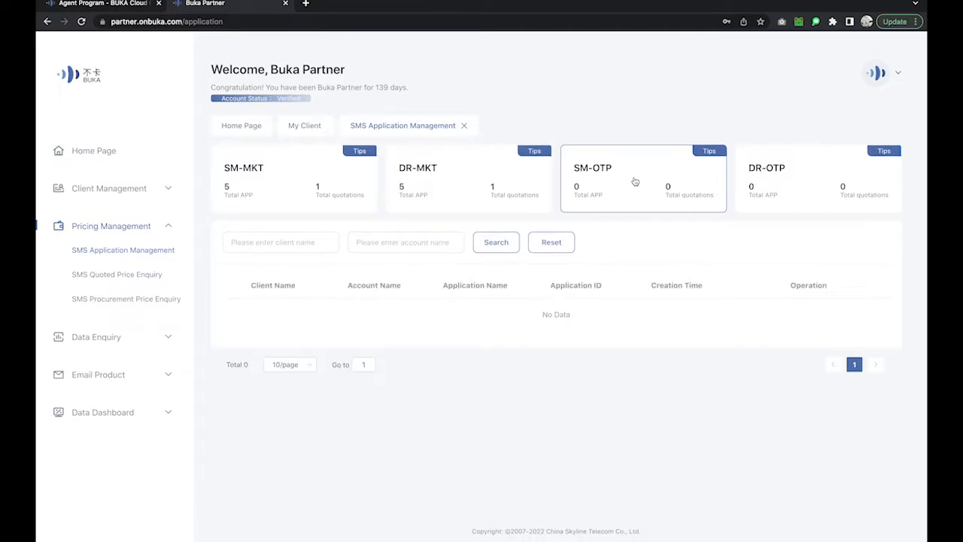
left_click(792, 189)
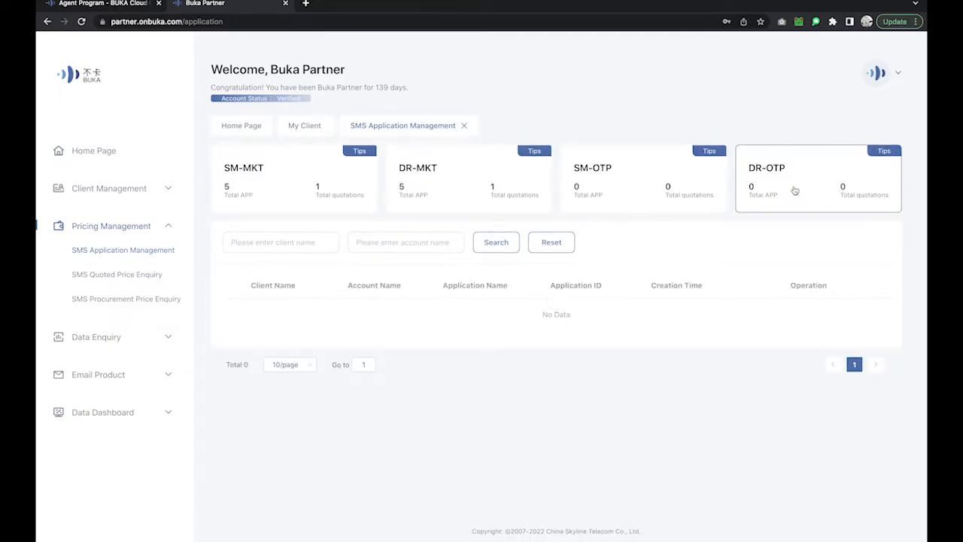
left_click(320, 176)
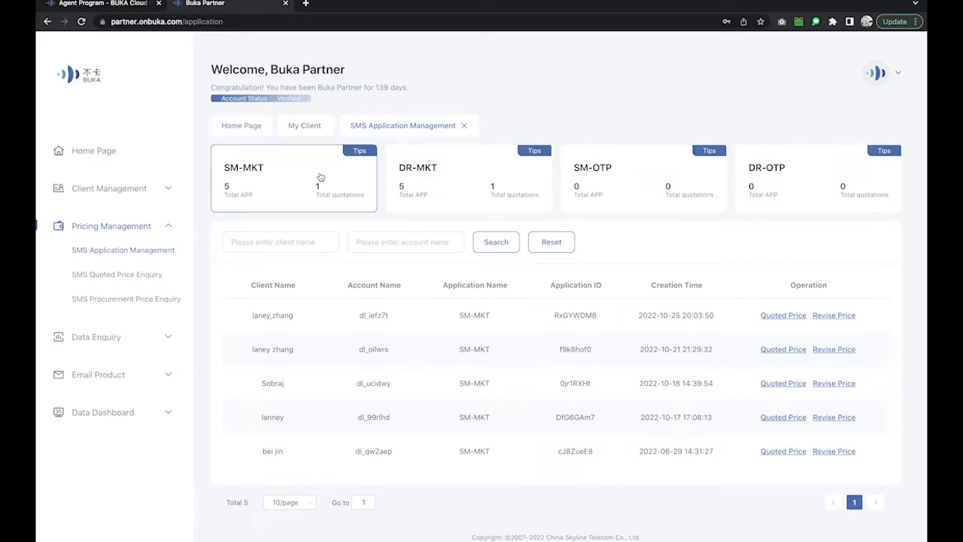
left_click(632, 180)
left_click(467, 184)
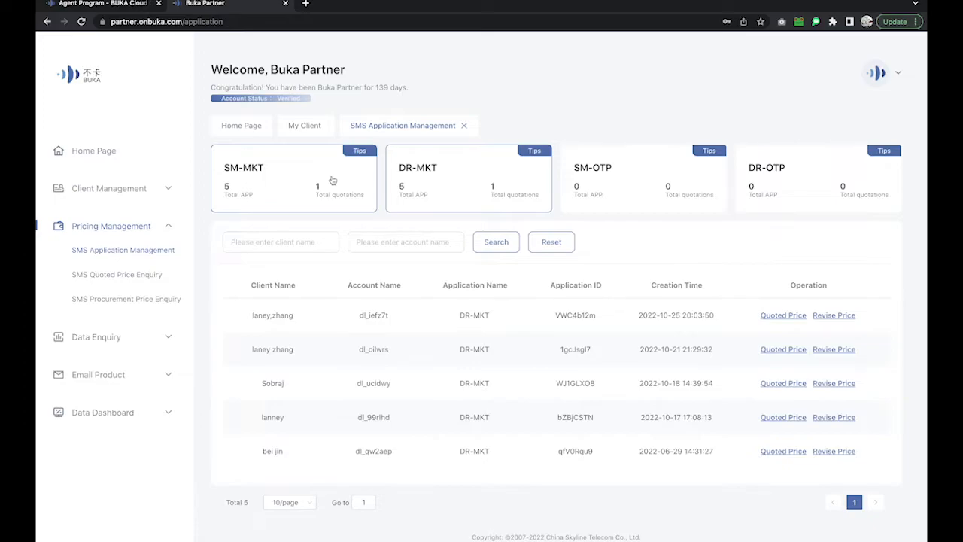
left_click(645, 180)
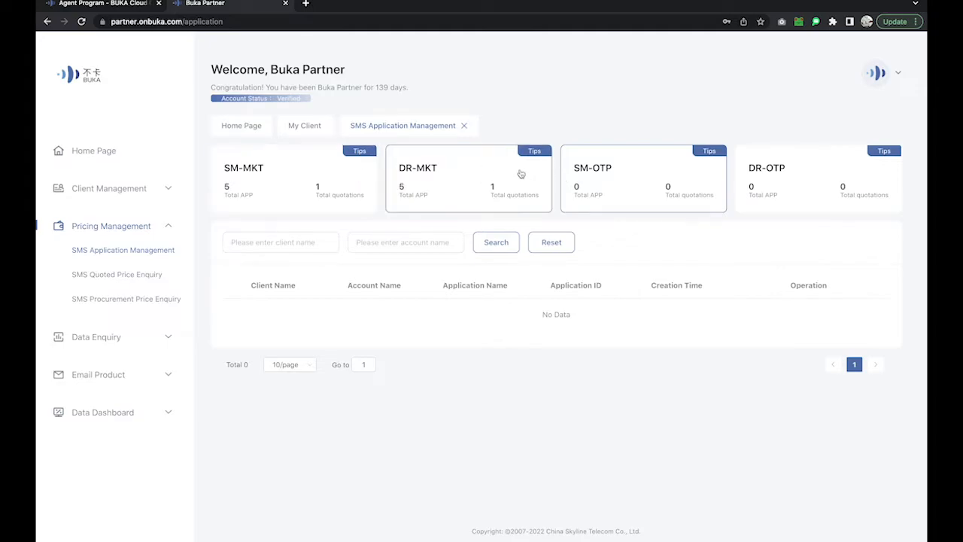
left_click(319, 181)
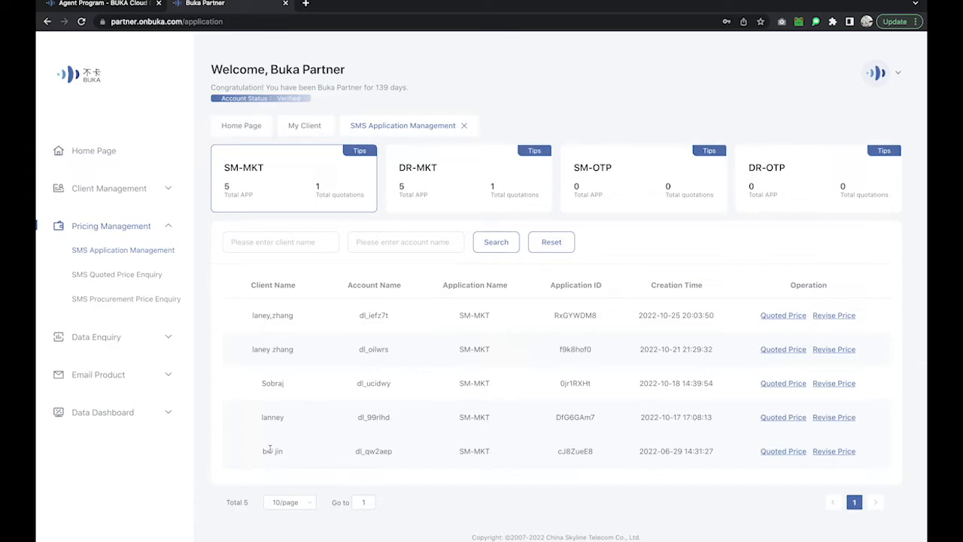
Open the last client's price quote, choose the Retail Rate email template, and continue to type selection.
left_click(790, 455)
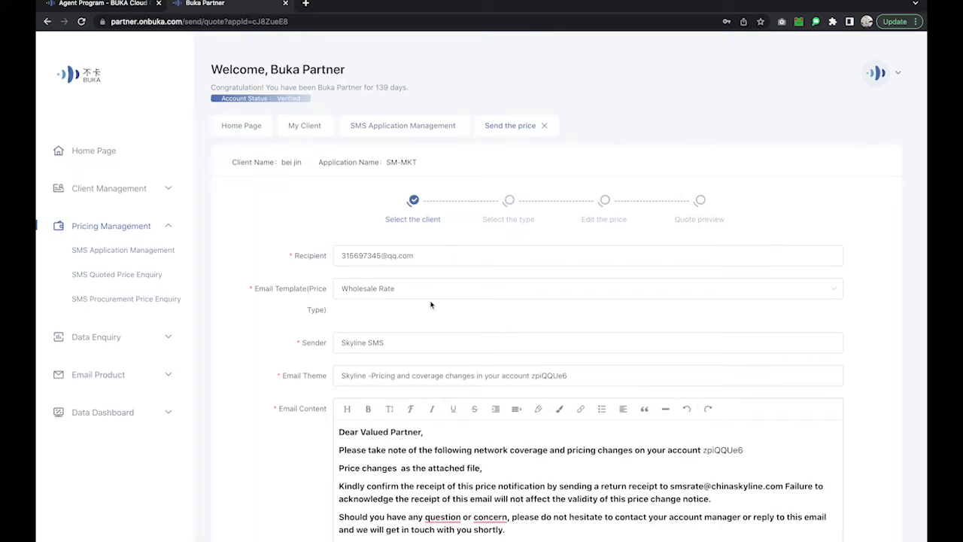
scroll(410, 301, "down", 2)
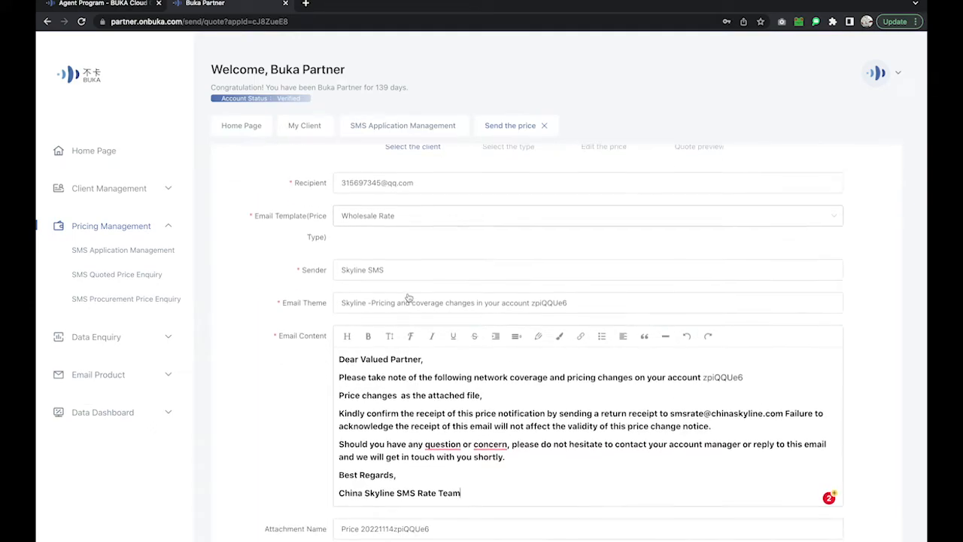
left_click(382, 218)
left_click(369, 261)
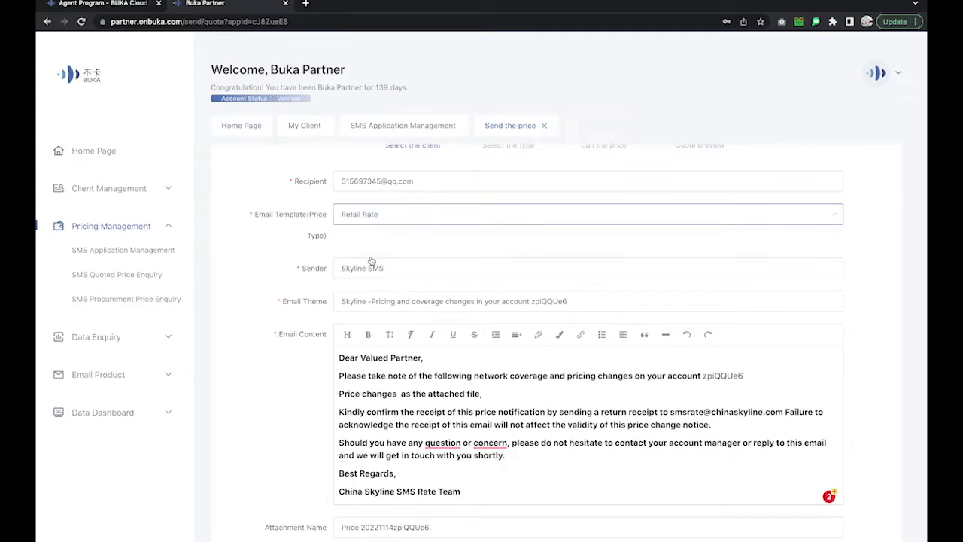
scroll(438, 361, "down", 1)
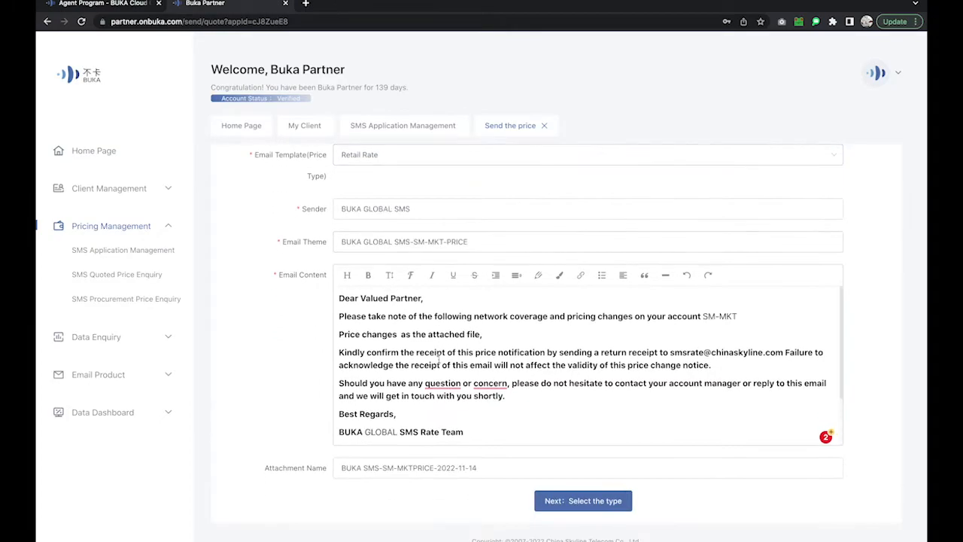
left_click(588, 503)
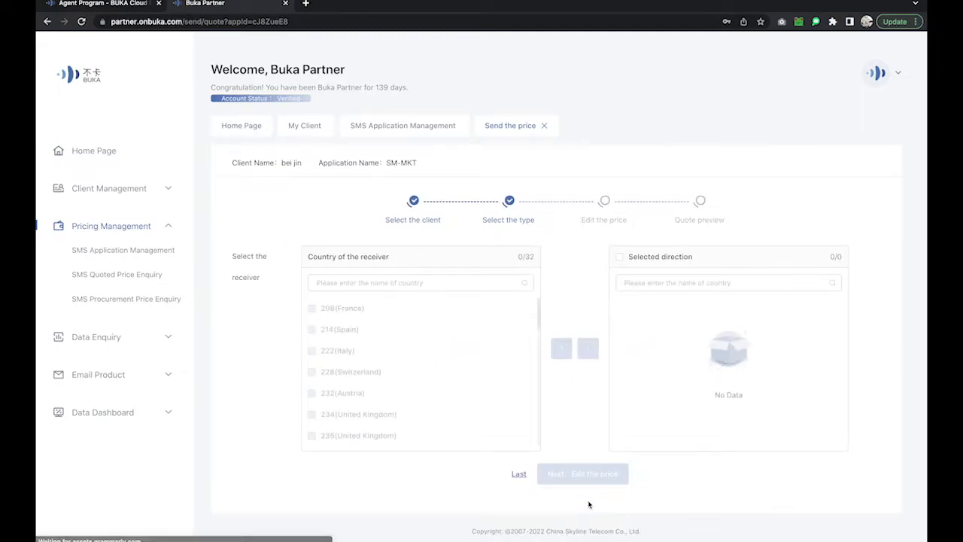
Move 452 (Vietnam) from the receiver countries into Selected direction and tick it.
scroll(424, 394, "down", 3)
scroll(423, 394, "down", 4)
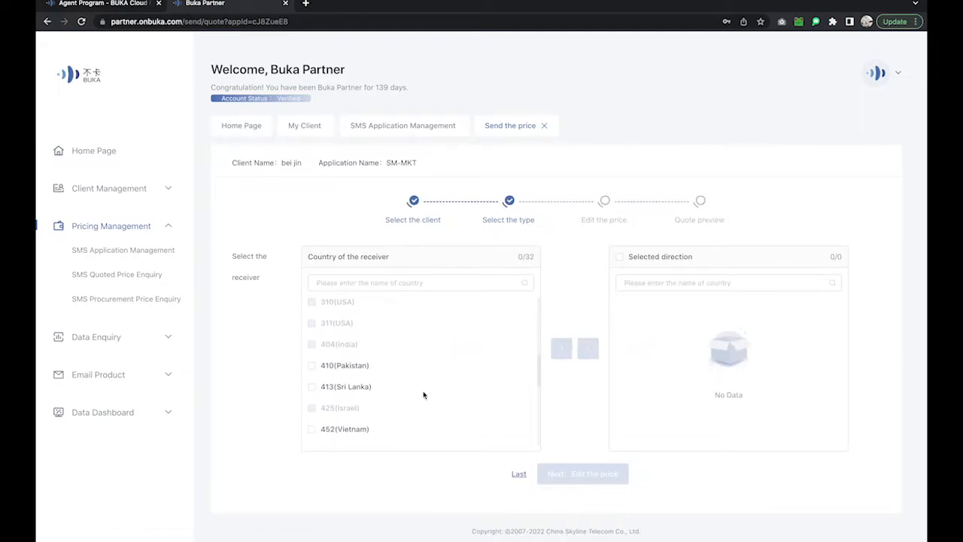
scroll(424, 394, "down", 2)
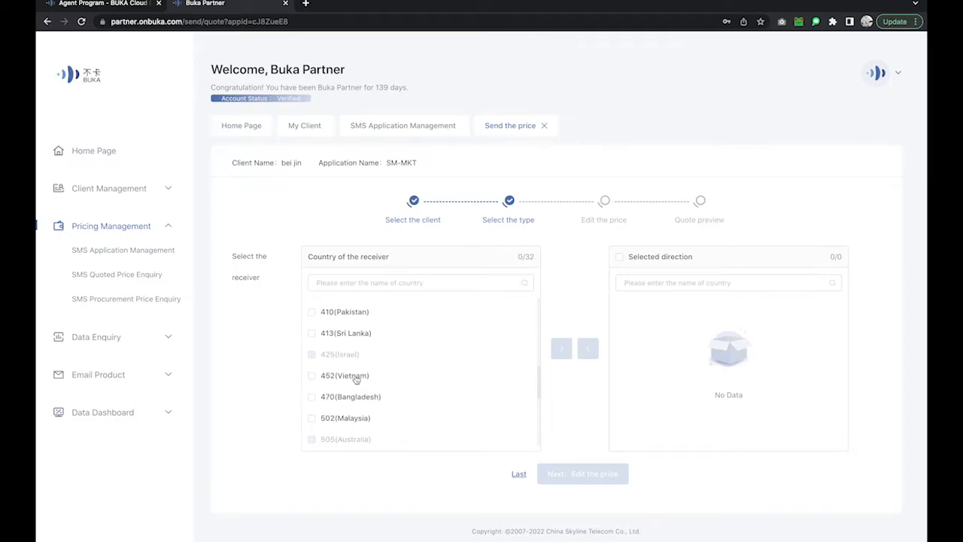
left_click(357, 379)
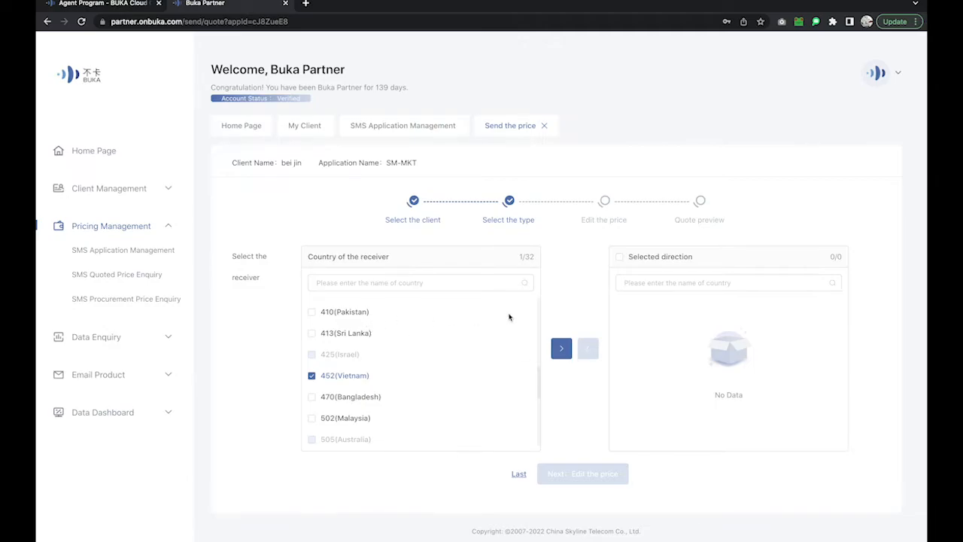
left_click(566, 346)
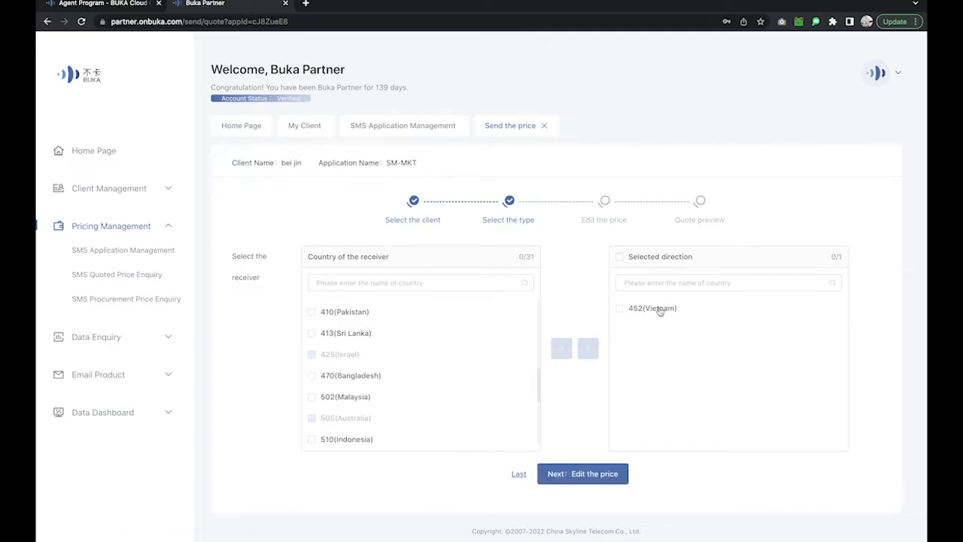
left_click(655, 309)
Change Vietnam's price to 0.3 (procure price 0.022) and proceed to the quote preview.
left_click(583, 472)
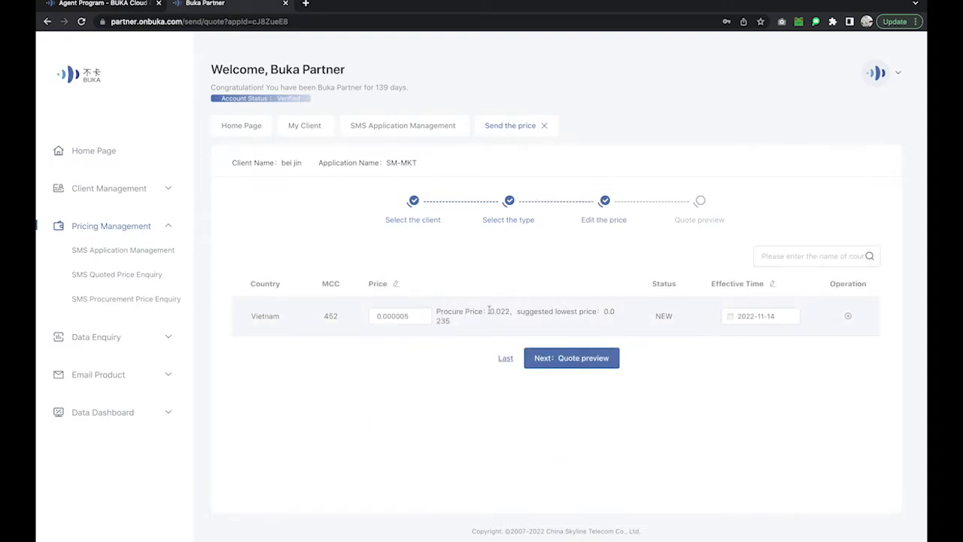
left_click_drag(489, 310, 511, 310)
left_click_drag(455, 324, 436, 317)
left_click_drag(431, 317, 384, 316)
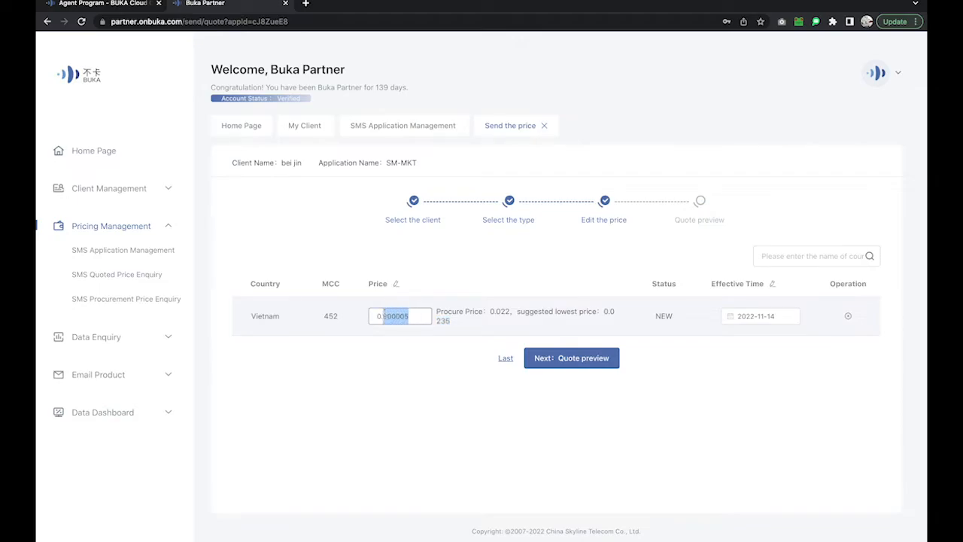
type("3")
left_click(581, 361)
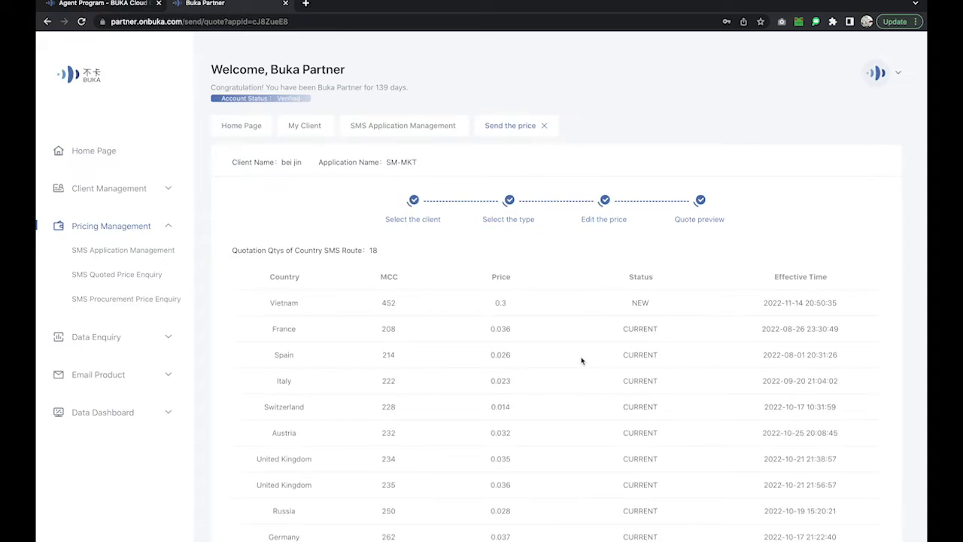
Send the Vietnam quote using Quoted Price at the bottom of the preview.
scroll(582, 361, "down", 5)
left_click(577, 490)
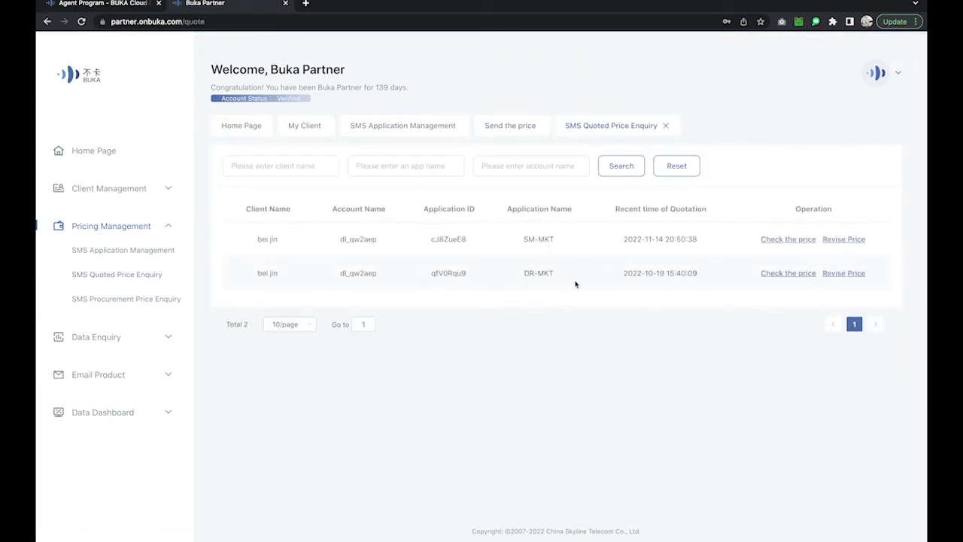
Browse SMS procurement prices through pages 2 and 3, then open SMS Profit Enquiry.
left_click(132, 302)
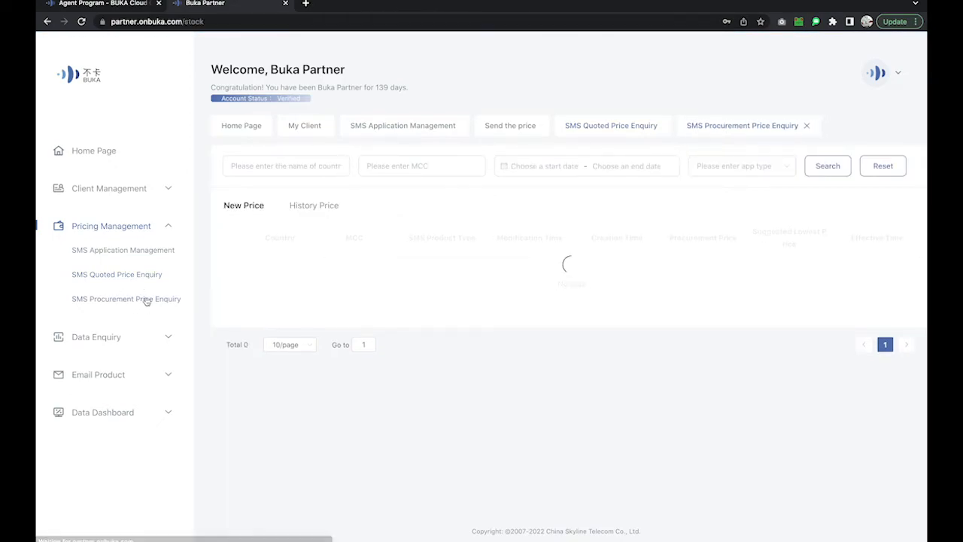
scroll(399, 301, "down", 2)
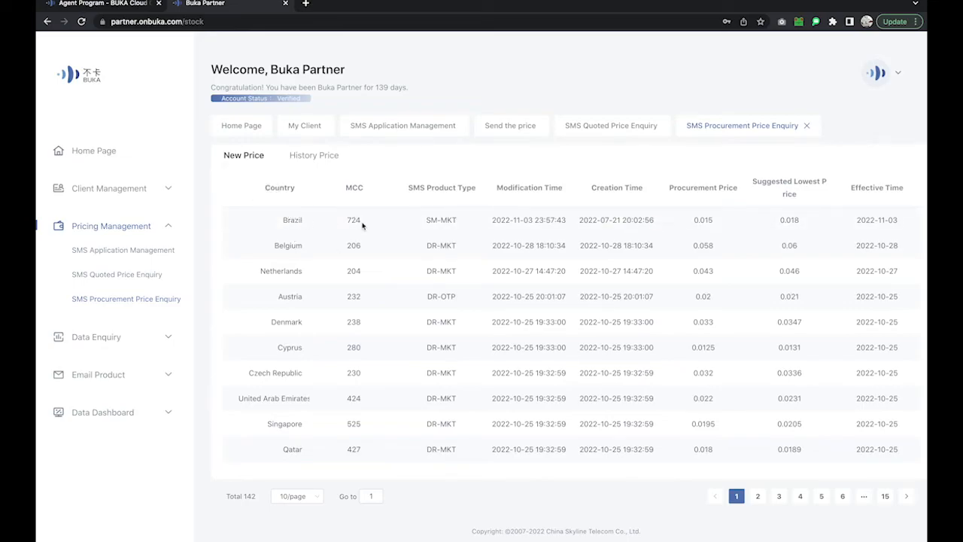
scroll(358, 219, "up", 1)
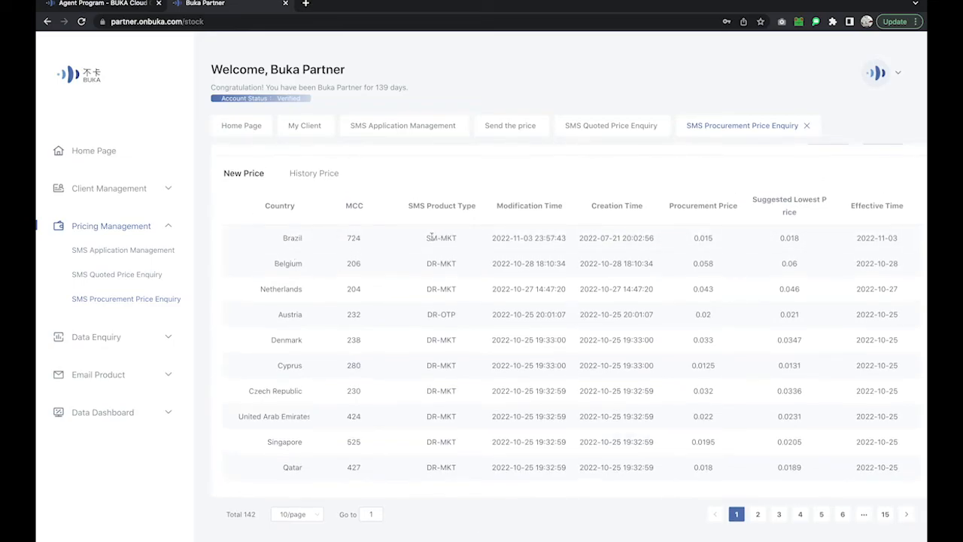
left_click_drag(421, 238, 458, 238)
left_click_drag(425, 264, 456, 264)
scroll(402, 359, "down", 1)
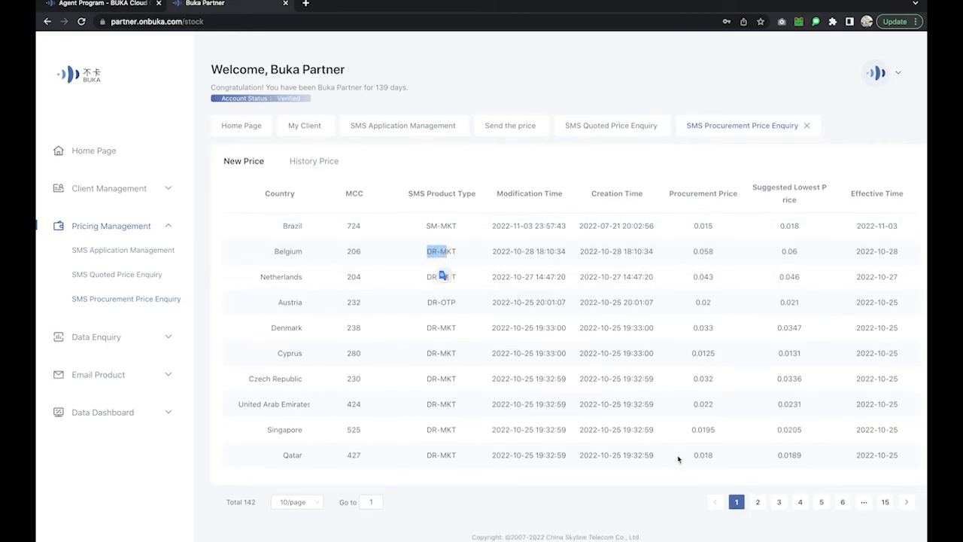
left_click(758, 502)
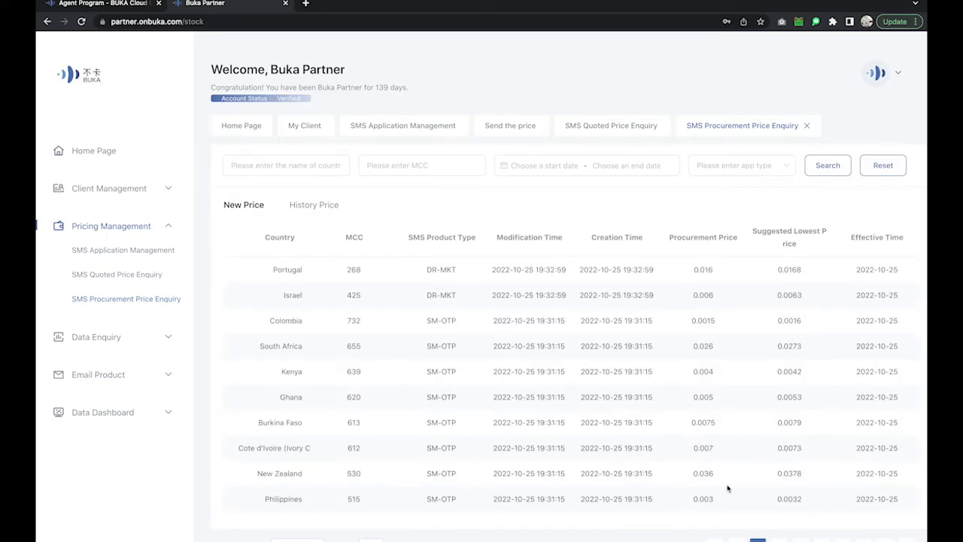
scroll(730, 467, "down", 2)
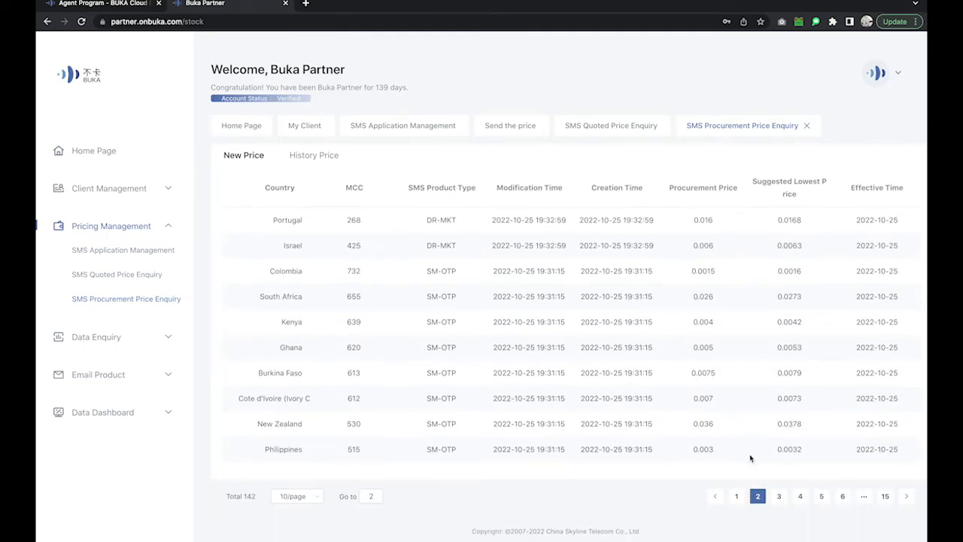
left_click(781, 496)
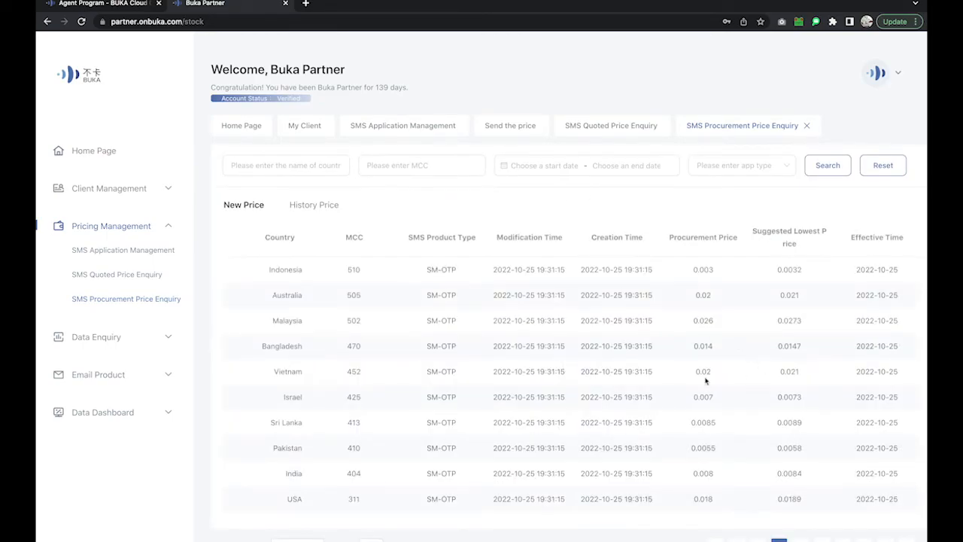
left_click(97, 339)
left_click(98, 293)
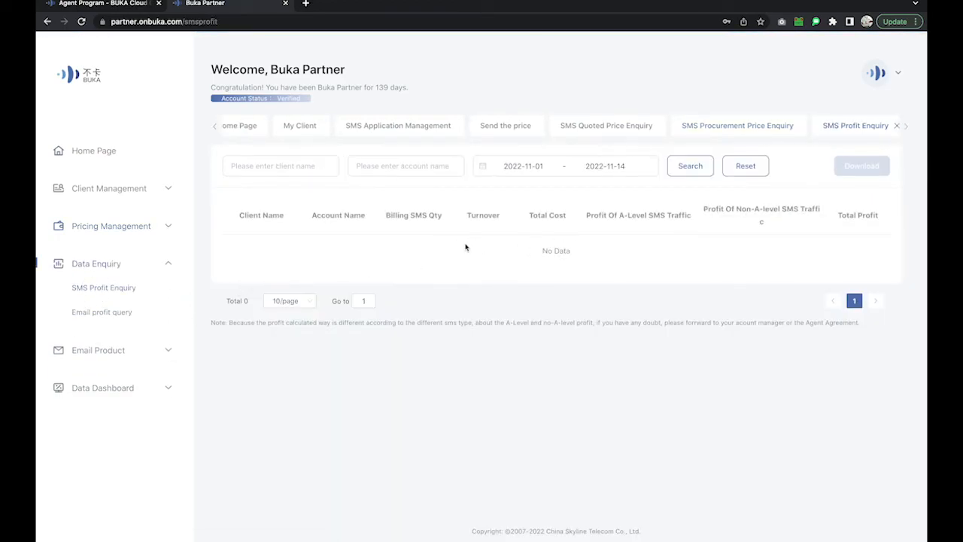
Open Email profit query, then Customer email purchase package under Email Product.
left_click(100, 319)
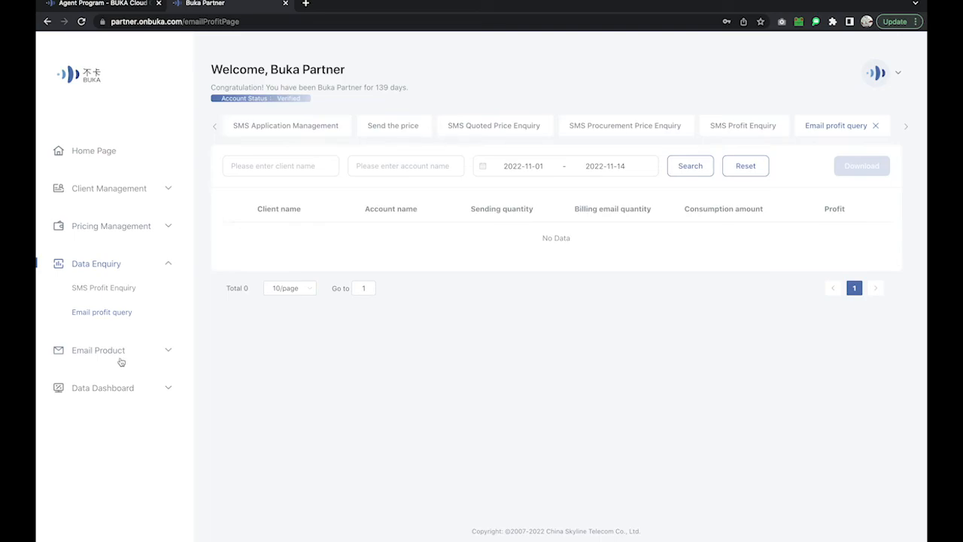
left_click(109, 351)
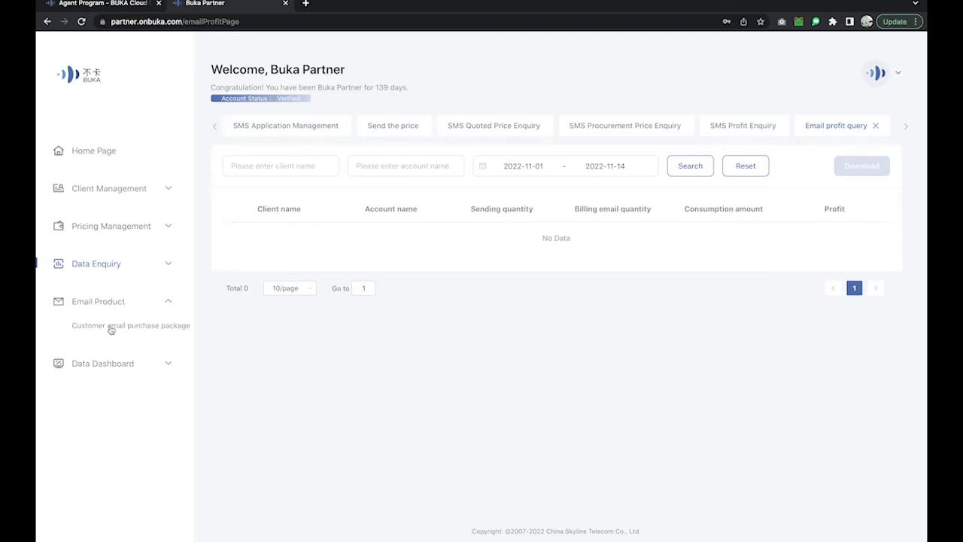
left_click(111, 328)
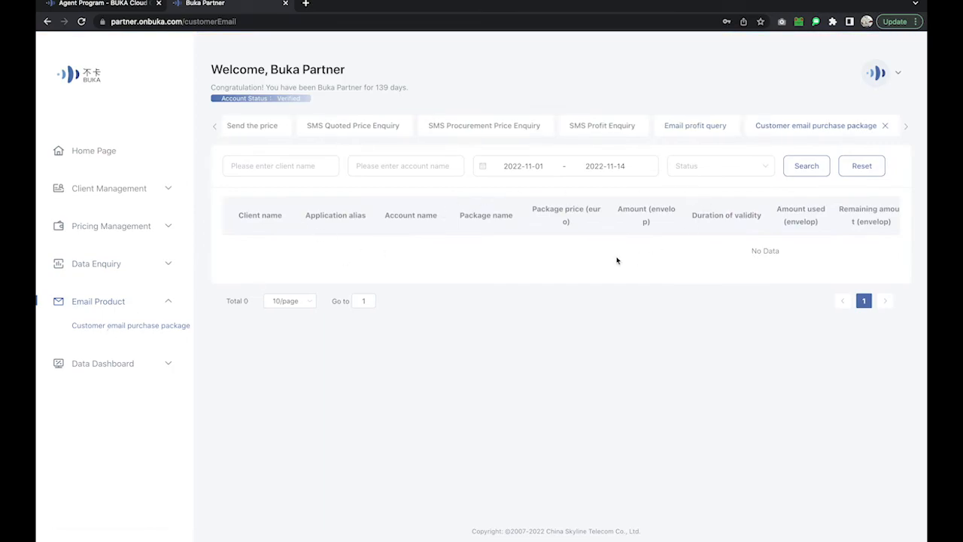
Open Consumer Data Dashboard under Data Dashboard to view SMS profit, email profit and customer charts.
left_click(103, 368)
left_click(101, 365)
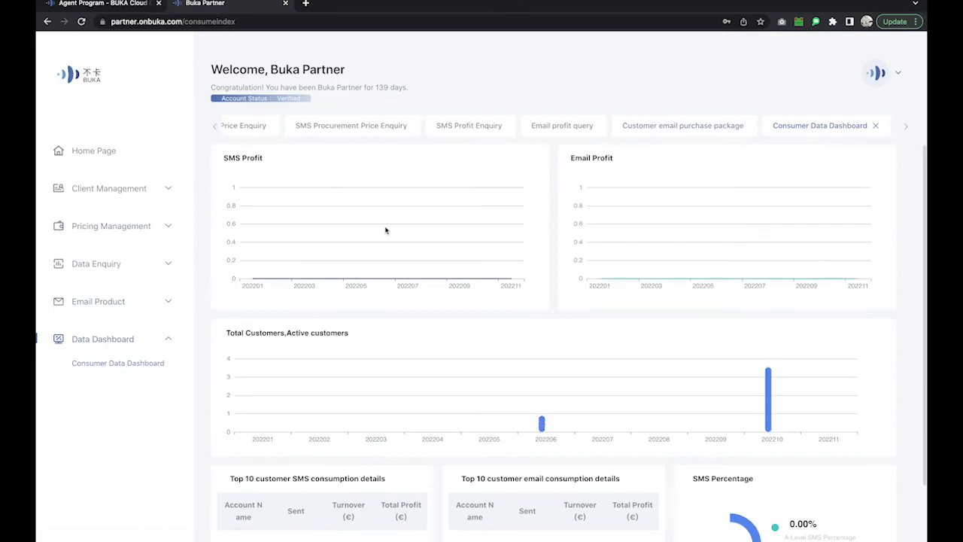
scroll(529, 354, "down", 1)
scroll(529, 355, "up", 1)
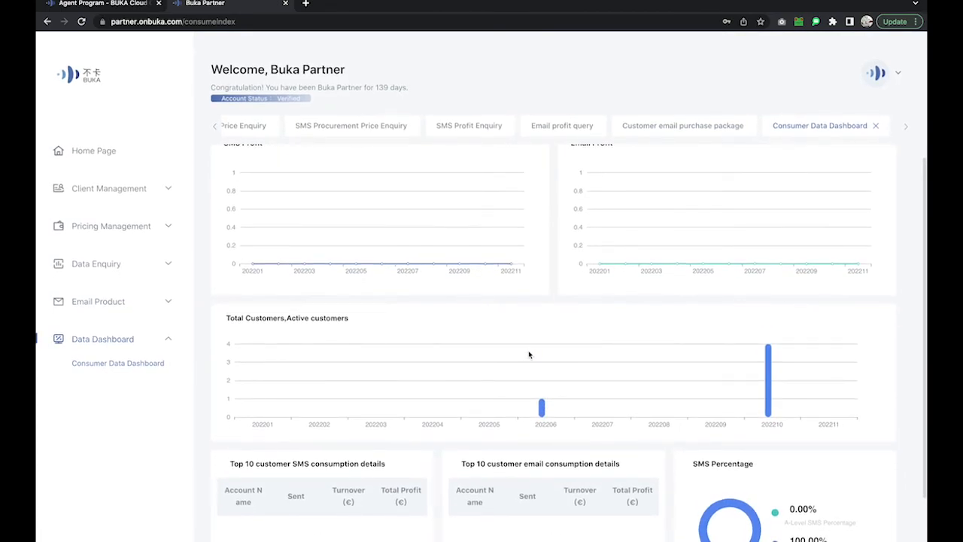